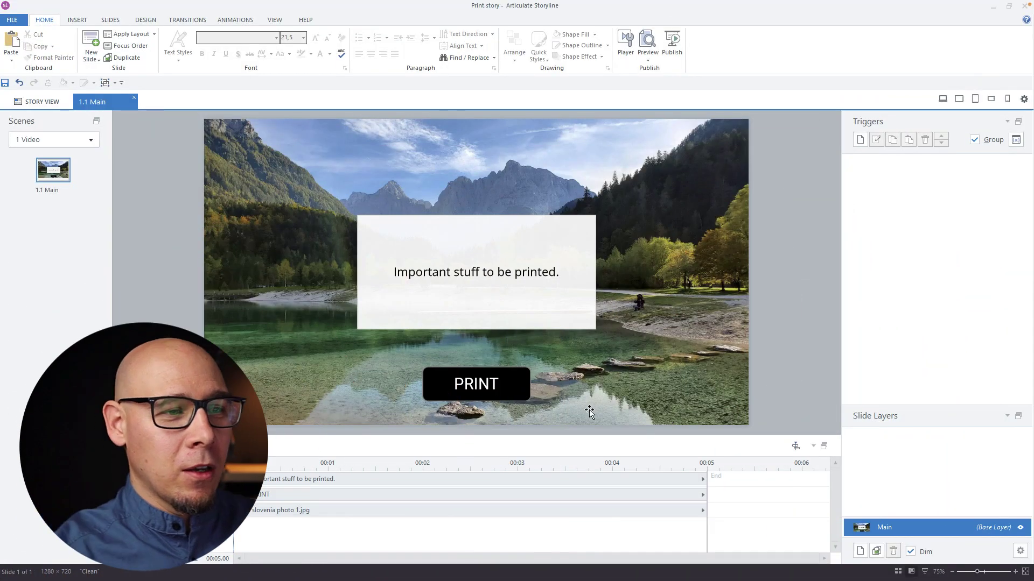
Step: Add a Change state of trigger to the Print Button: state Hidden, when the user clicks
left_click(514, 371)
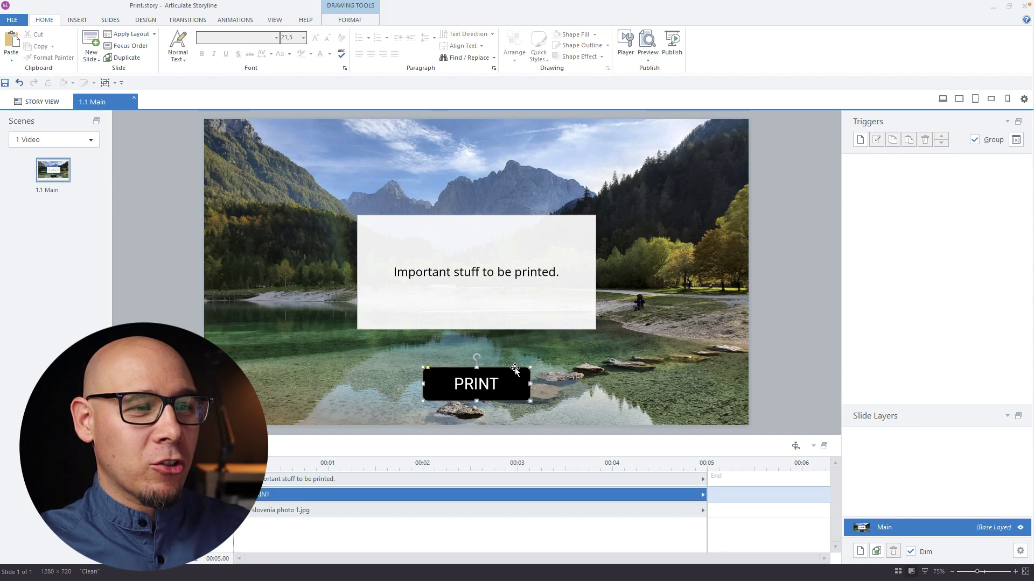
left_click(860, 137)
type("change")
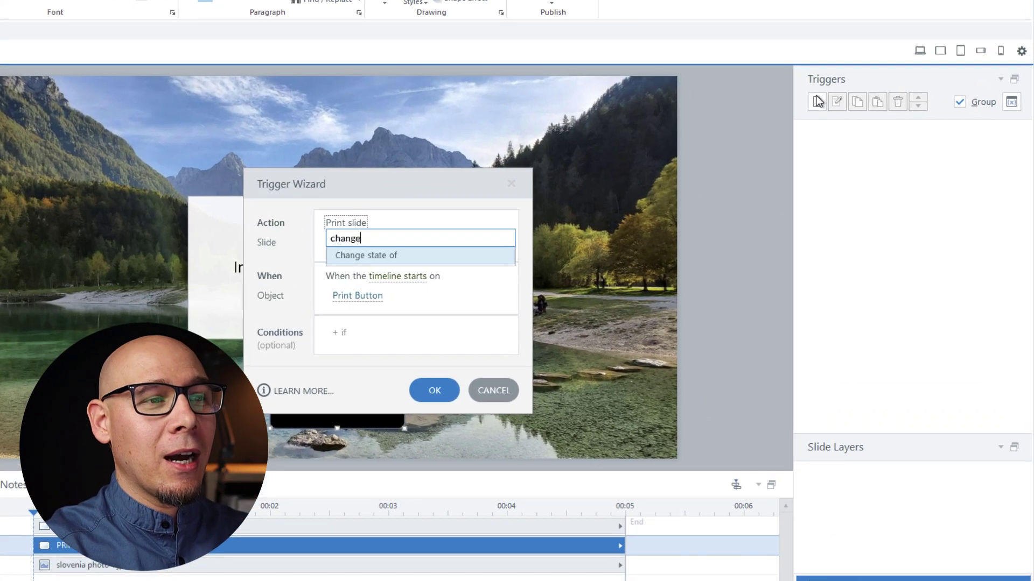
key("Return")
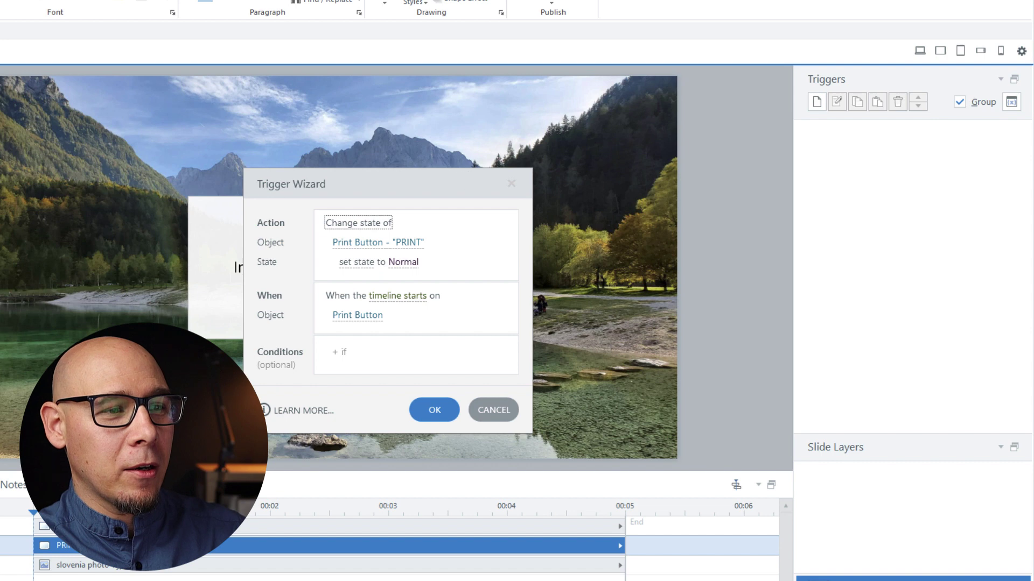
left_click_drag(464, 178, 518, 115)
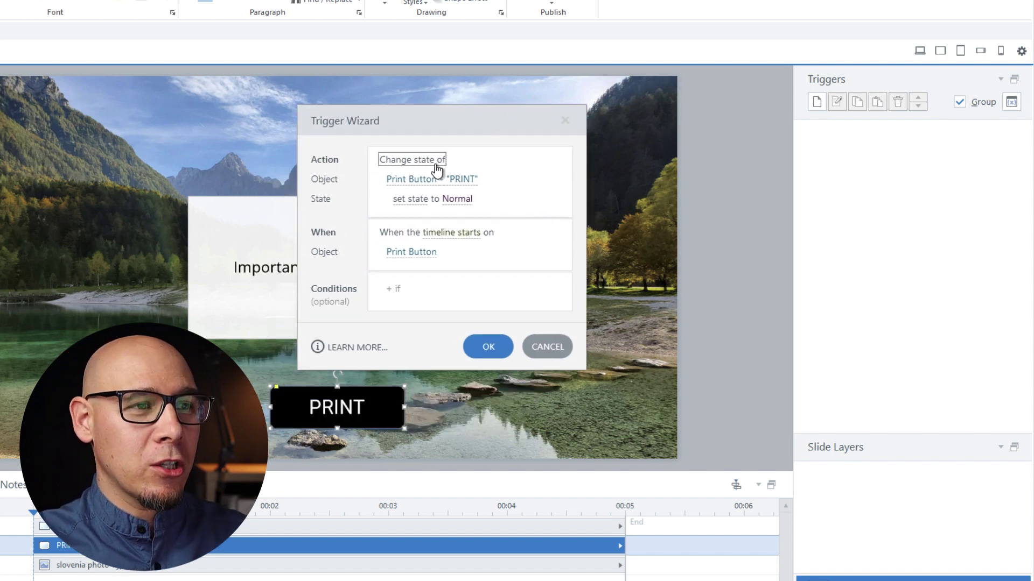
left_click(466, 201)
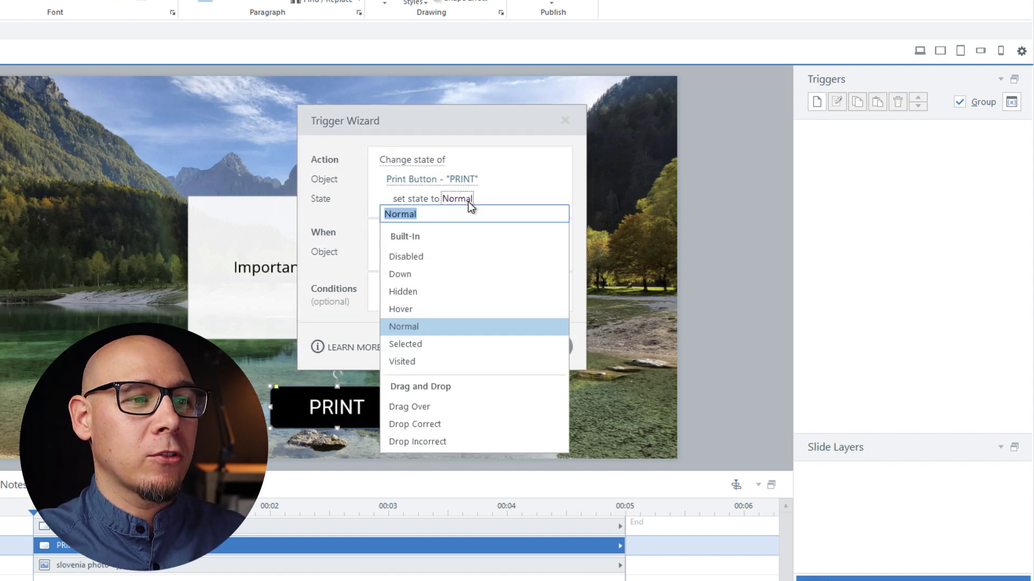
left_click(425, 289)
left_click(433, 234)
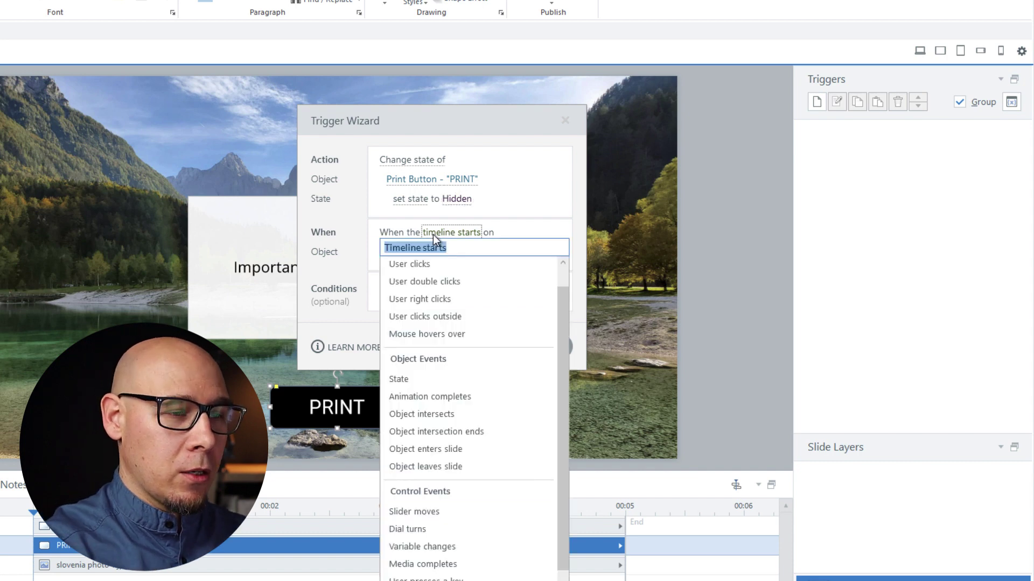
type("user")
key("Return")
Step: Save the trigger and duplicate its hide action, setting the copy's state to Normal
left_click(487, 345)
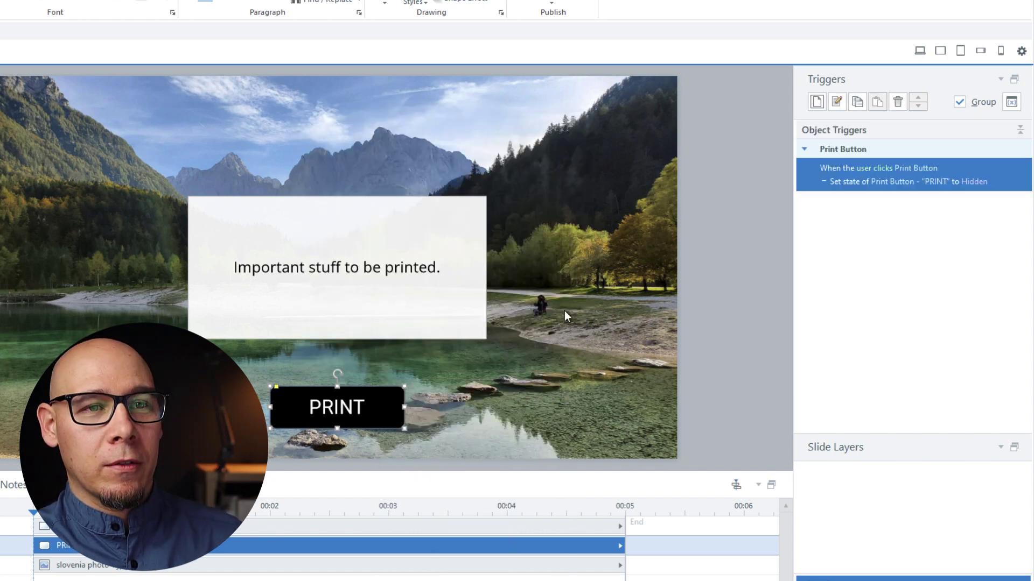
key("ctrl+c")
key("ctrl+v")
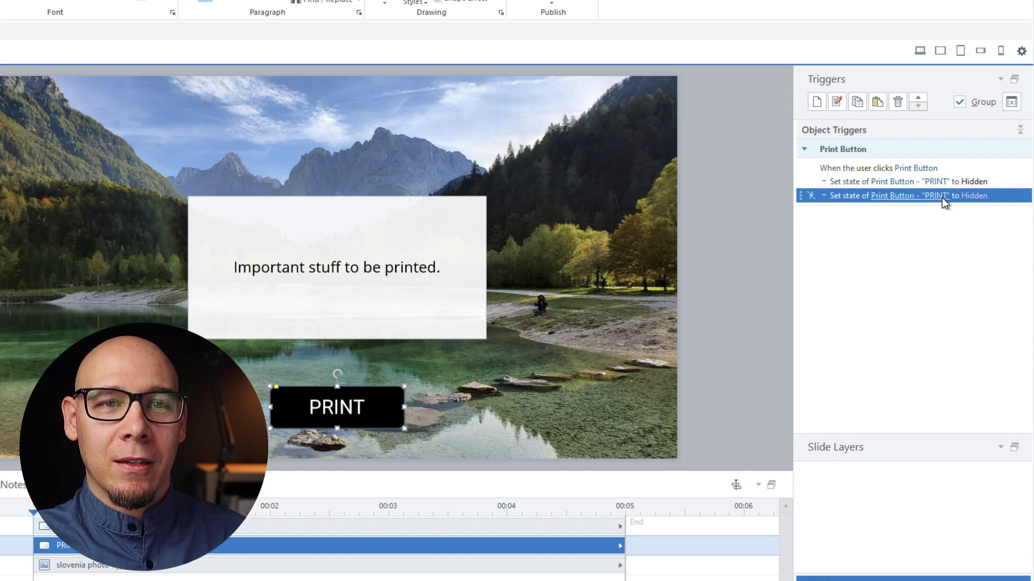
left_click(974, 197)
left_click(972, 267)
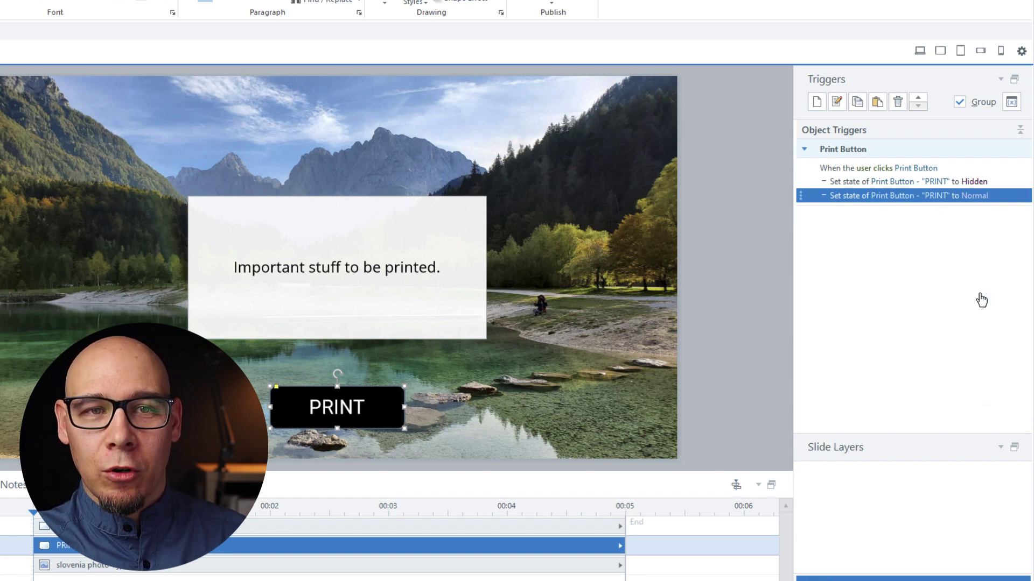
Step: Change the middle action to Print slide and verify the order: hide, print, Normal
mouse_move(1004, 186)
left_mouse_down()
mouse_move(1000, 204)
mouse_move(1000, 195)
left_mouse_up()
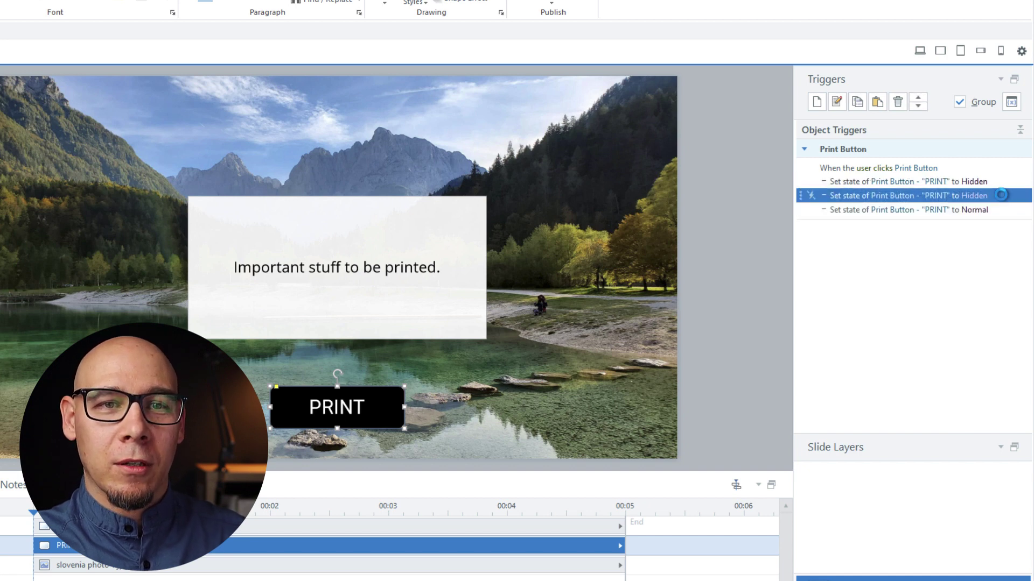
double_click(1000, 195)
left_click(419, 156)
type("print")
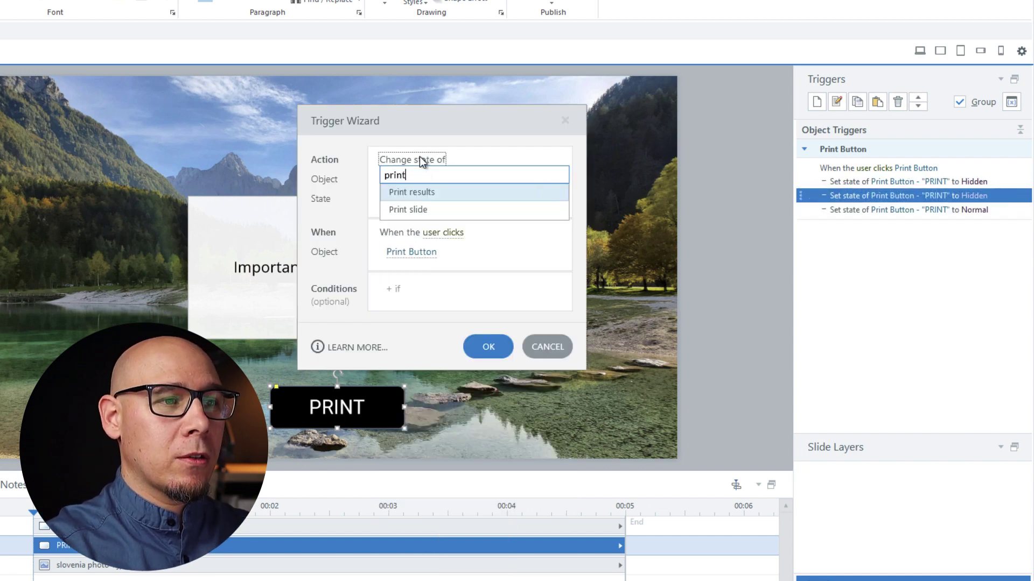
key("Down")
key("Return")
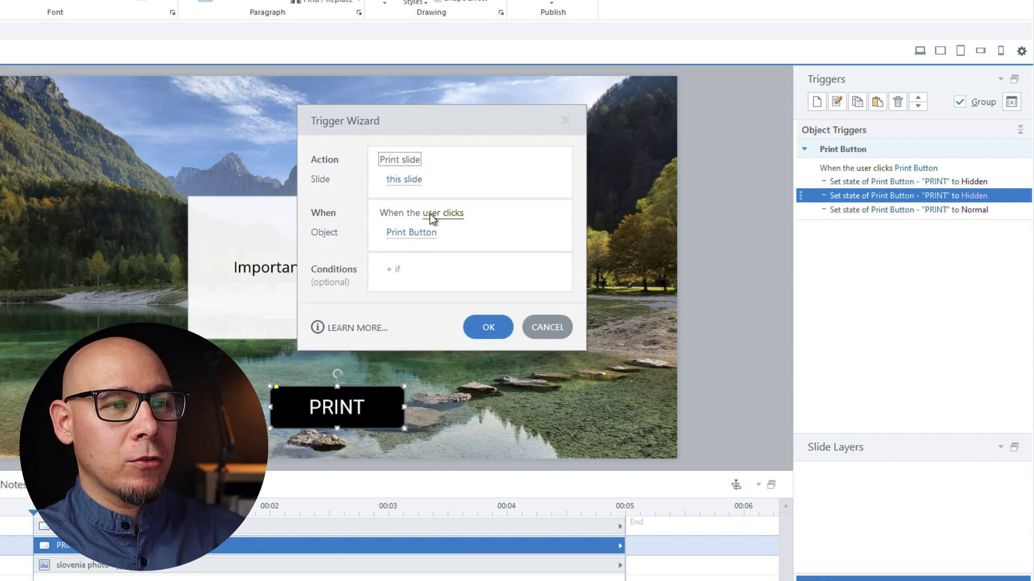
left_click(484, 324)
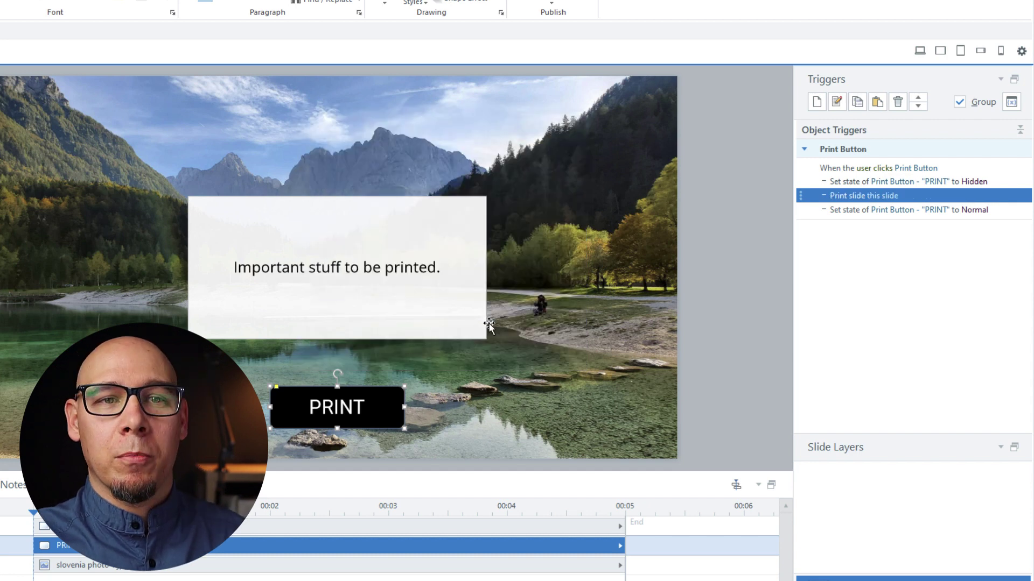
left_click(1015, 184)
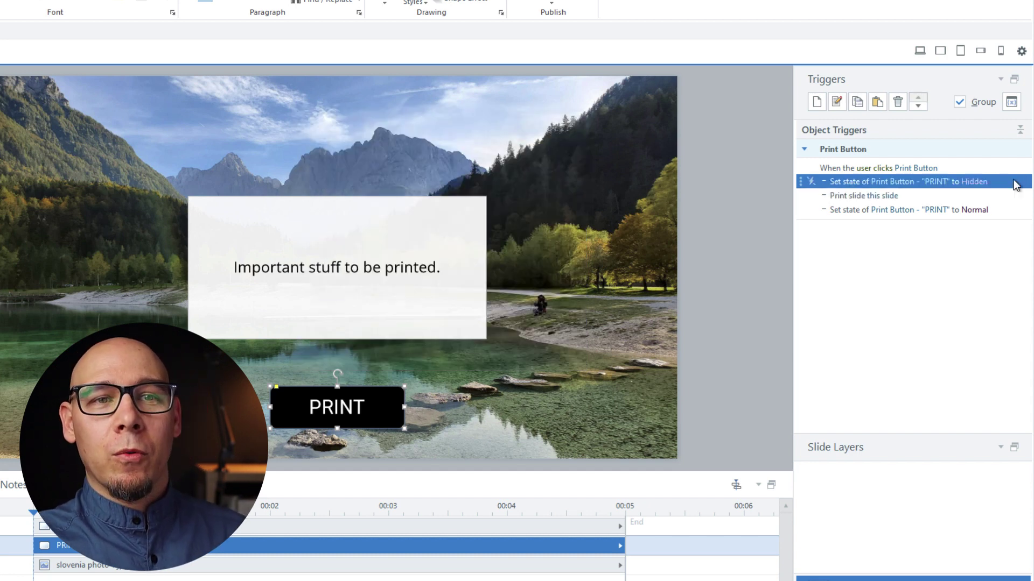
left_click(922, 197)
left_click(1005, 210)
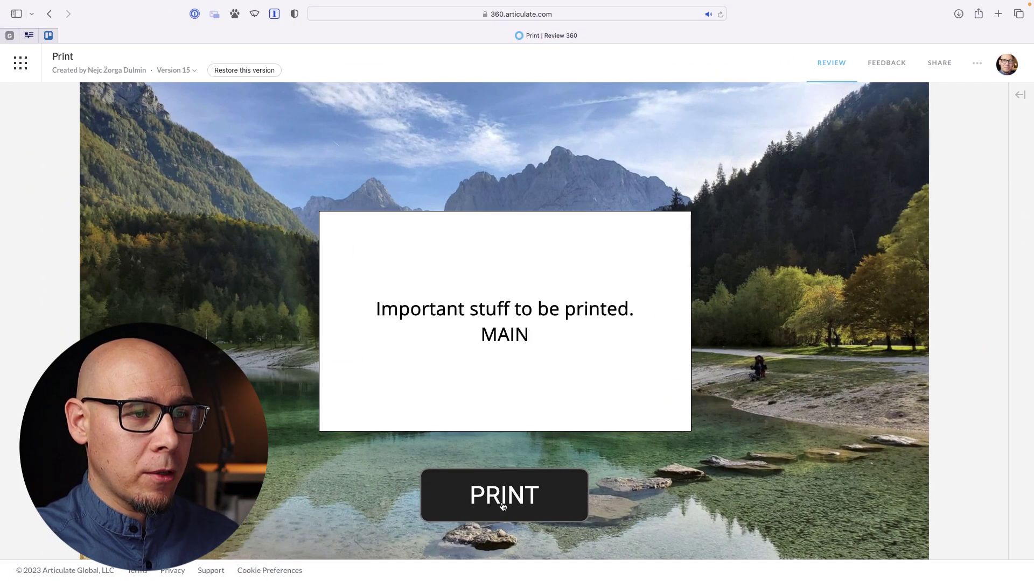
Step: Test PRINT in Review 360, allow printing, view the landscape preview without the button, then cancel
left_click(503, 507)
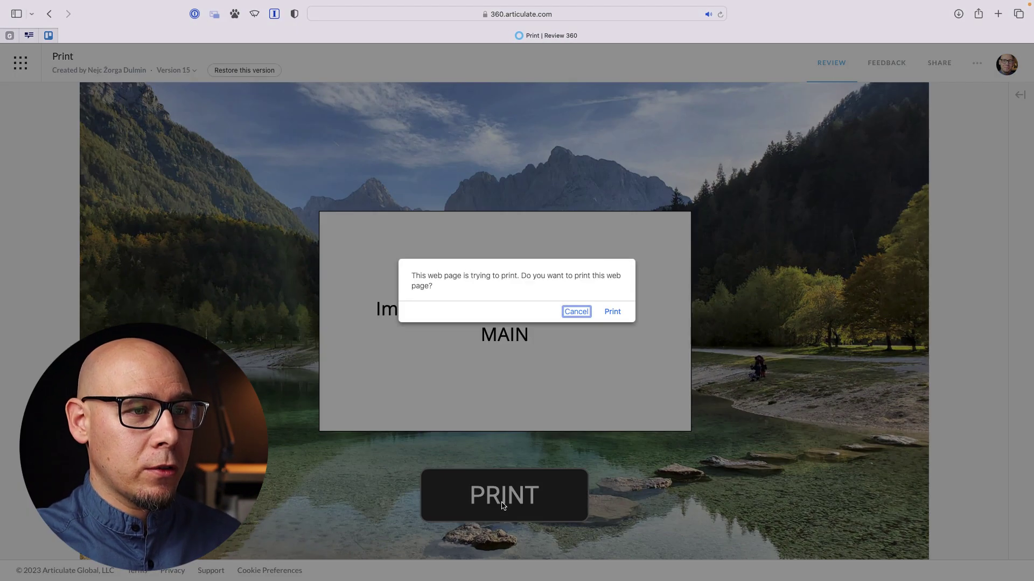
left_click(613, 313)
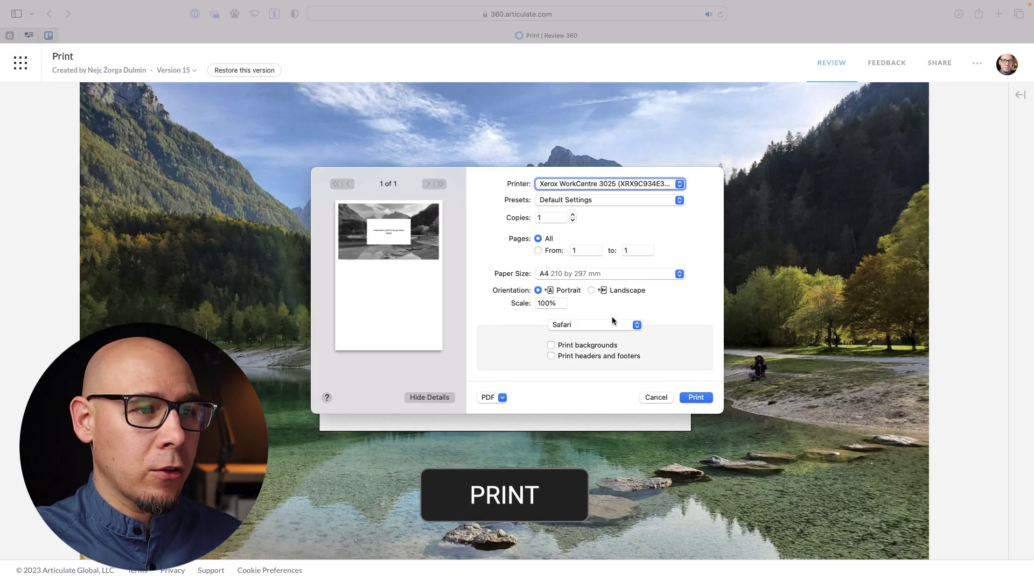
left_click(592, 290)
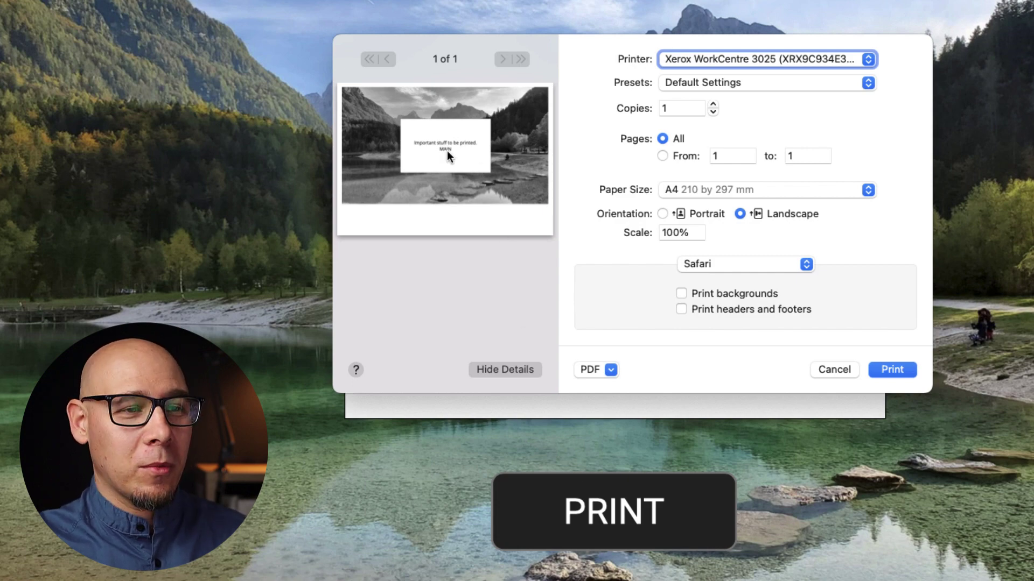
left_click(835, 370)
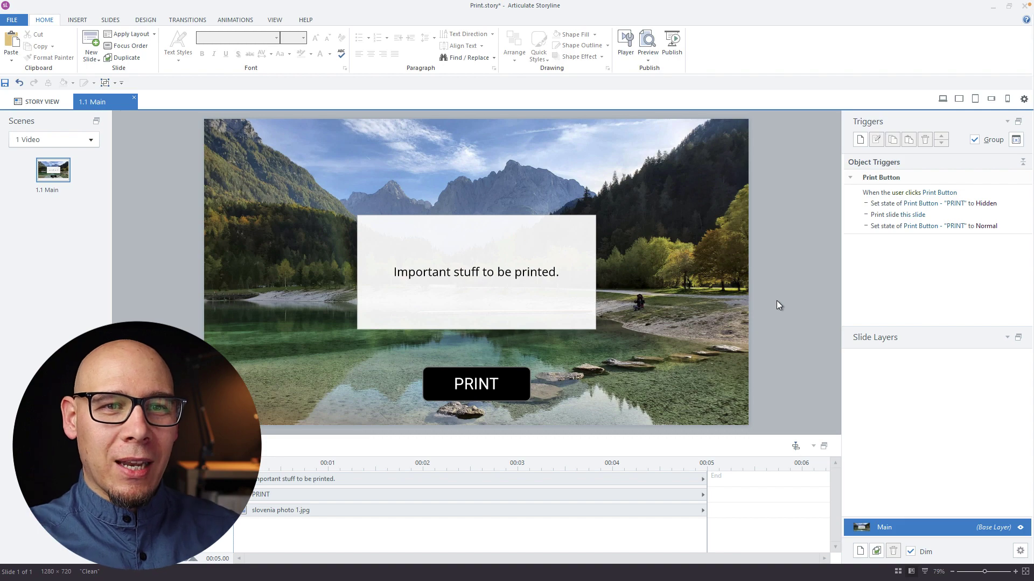
Step: Delete the PRINT button's trigger and add a new slide layer named Print
left_click(1022, 199)
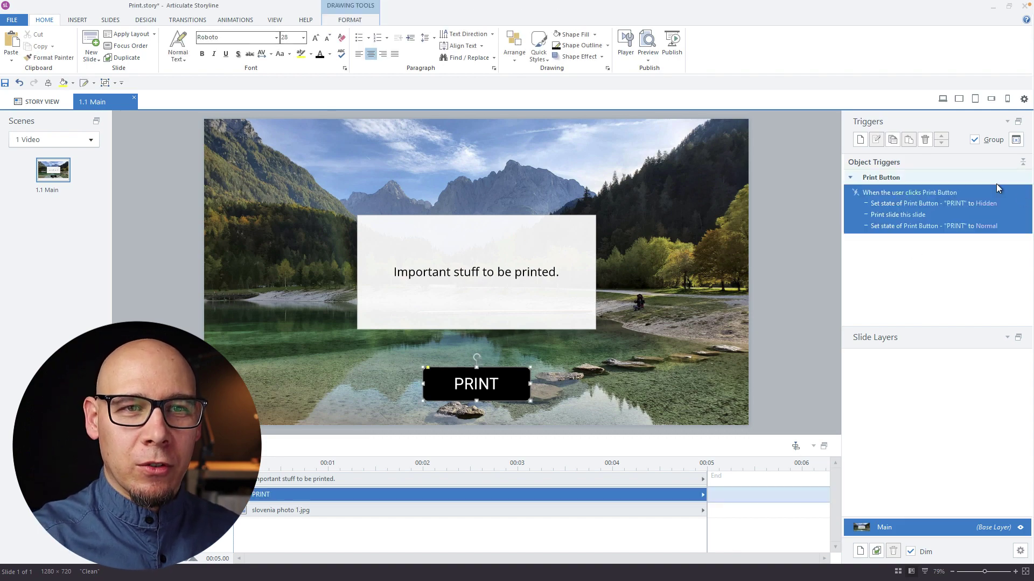
left_click(925, 139)
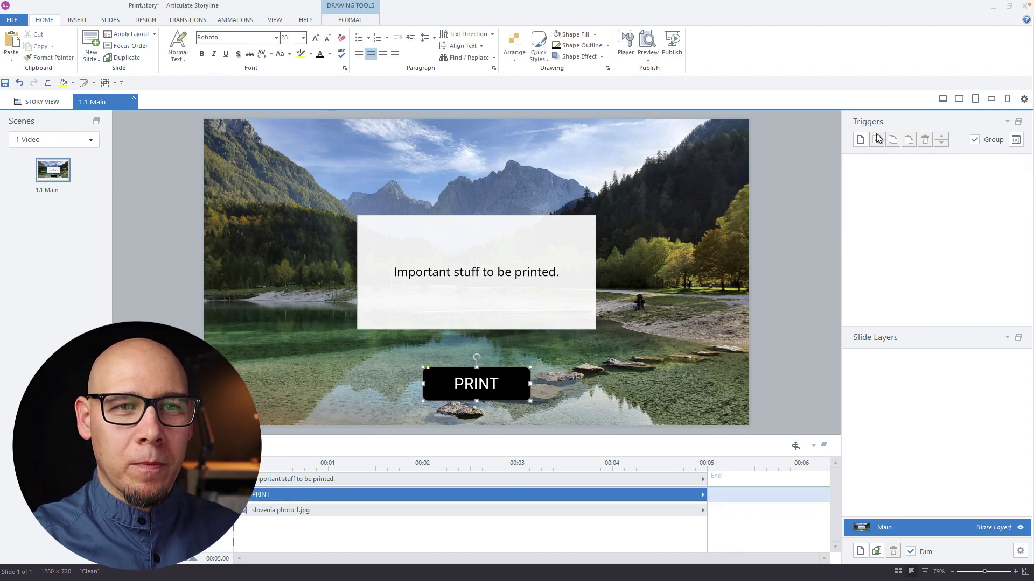
left_click(860, 550)
double_click(898, 508)
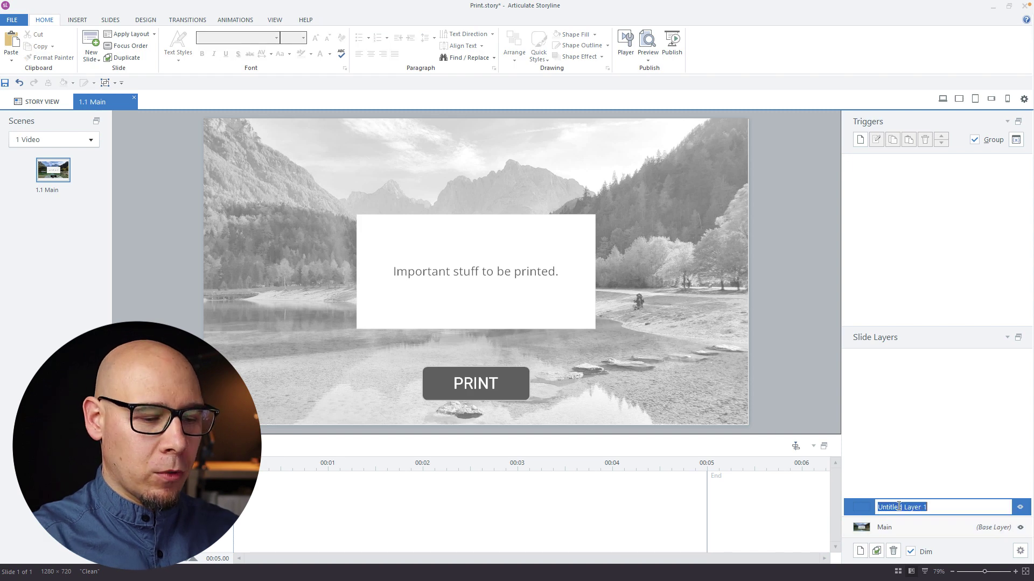
type("Print")
key("Return")
Step: Draw a thin rectangle banner across the top of the Print layer
left_click(77, 19)
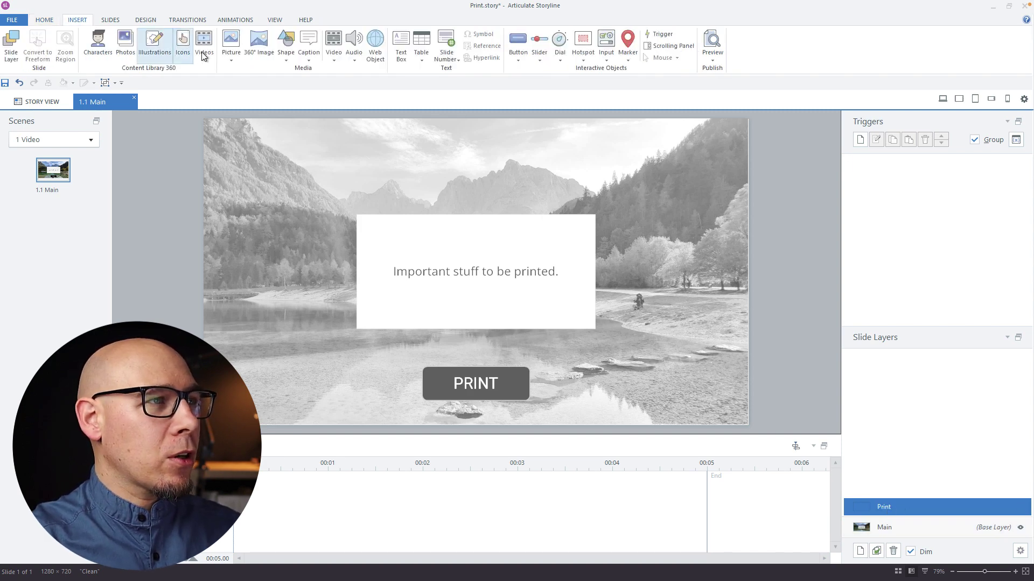
left_click(286, 44)
left_click(290, 100)
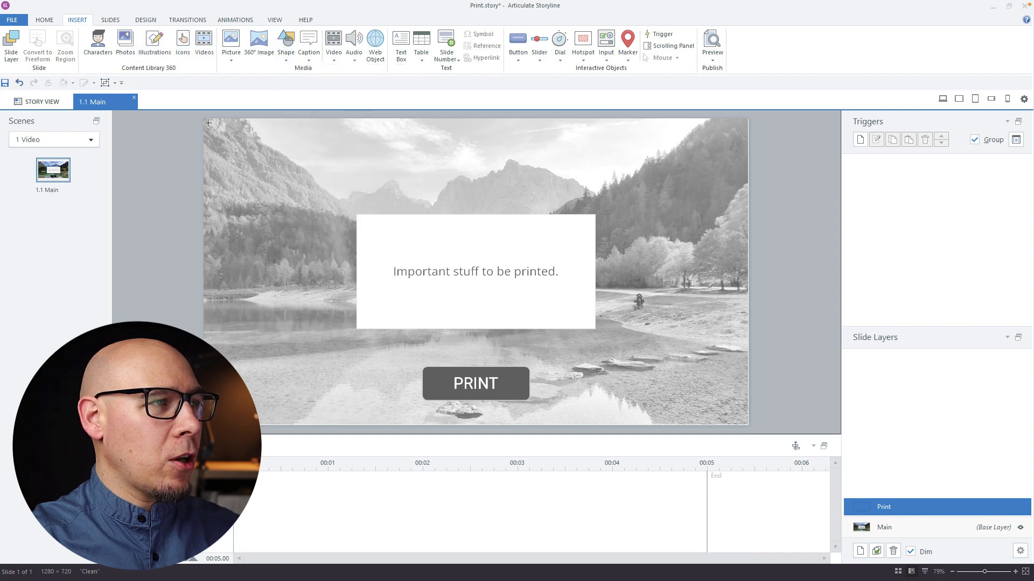
mouse_move(205, 119)
left_mouse_down()
mouse_move(381, 152)
mouse_move(748, 138)
left_mouse_up()
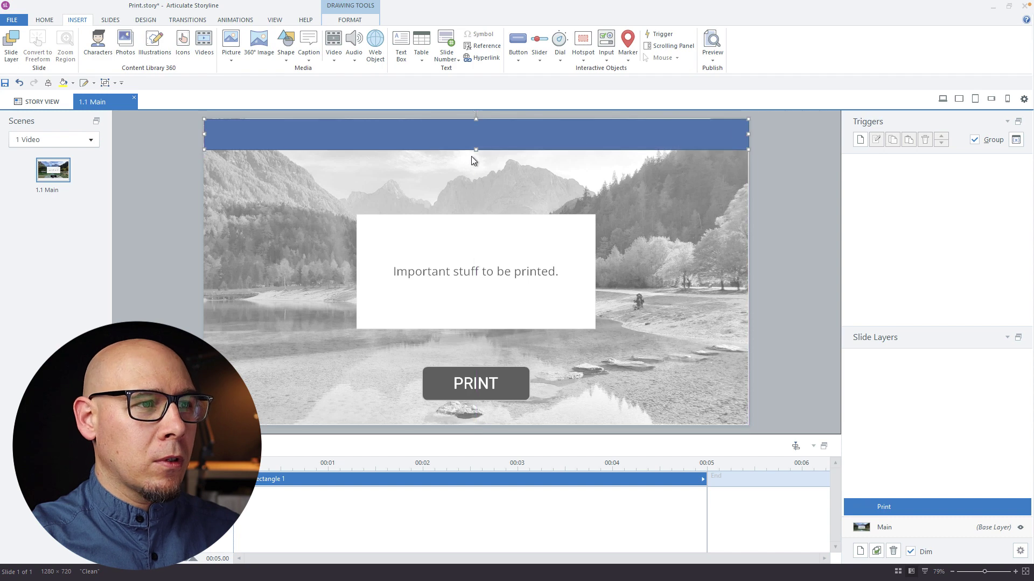
left_click_drag(475, 151, 476, 143)
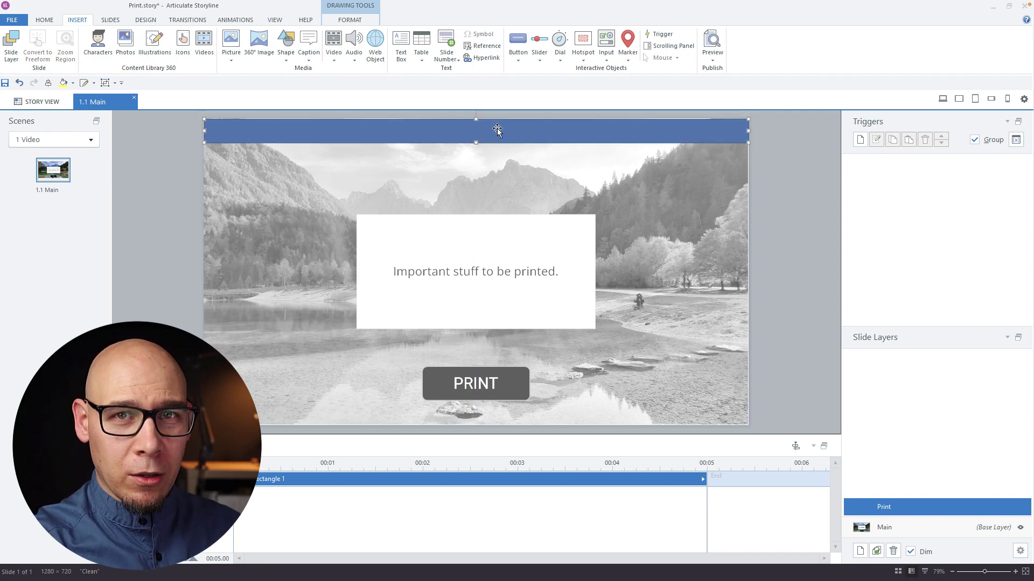
Step: Type StorylineAudit.com in the banner and give it a white fill at 45% transparency with no line
type("StorylineAudit.c")
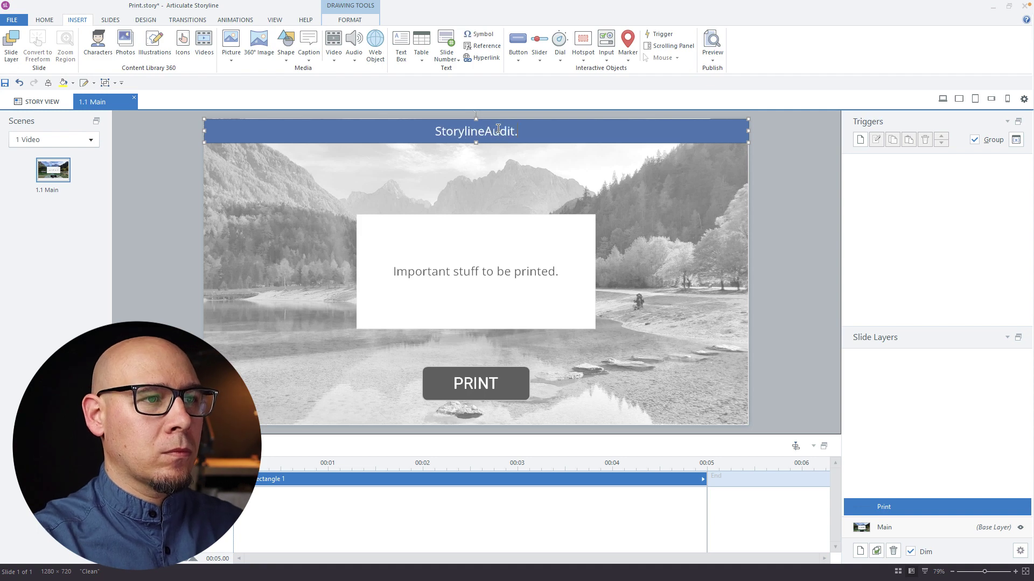
type("om")
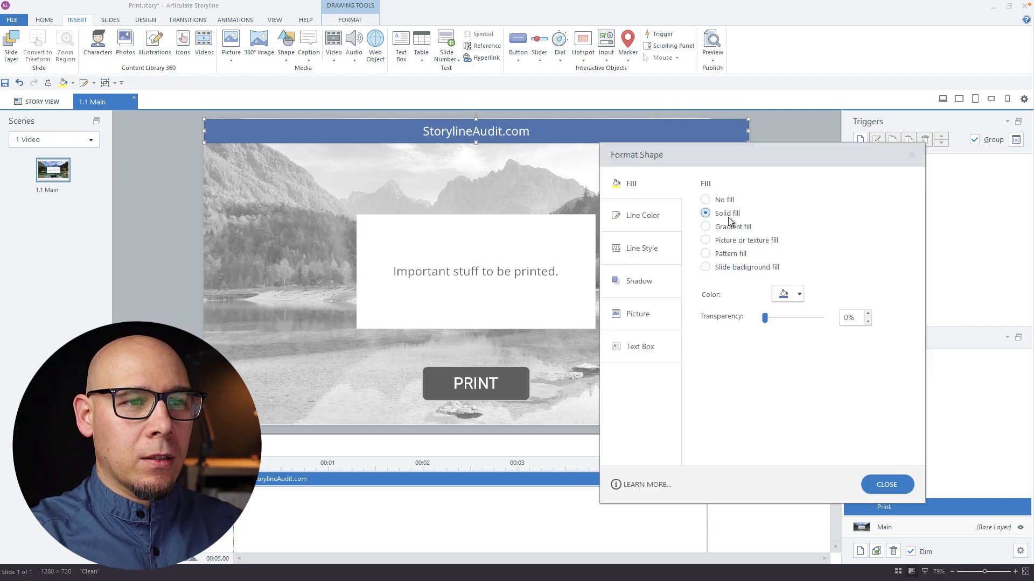
left_click(799, 294)
left_click(754, 292)
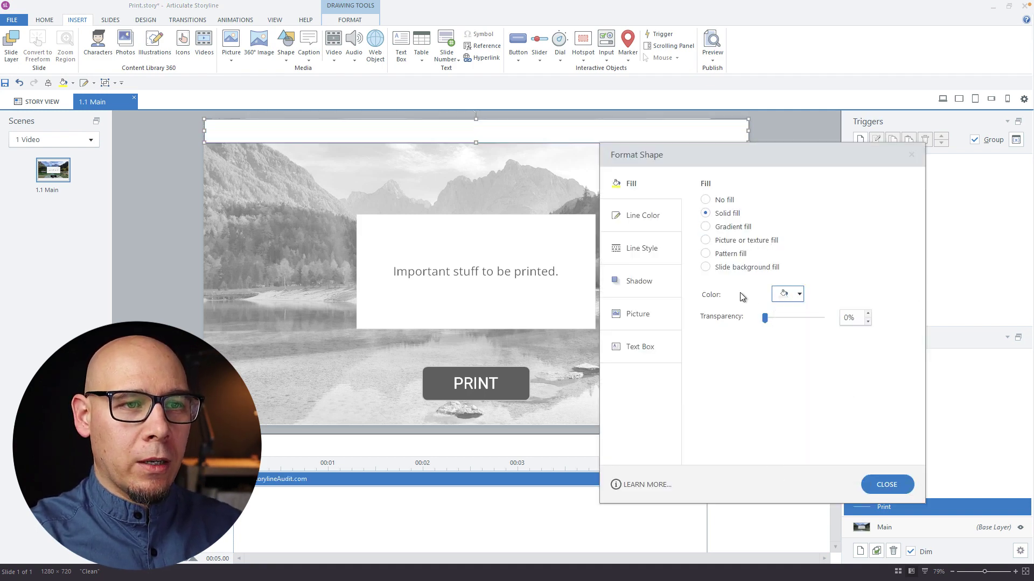
left_click_drag(766, 317, 791, 318)
left_click(646, 215)
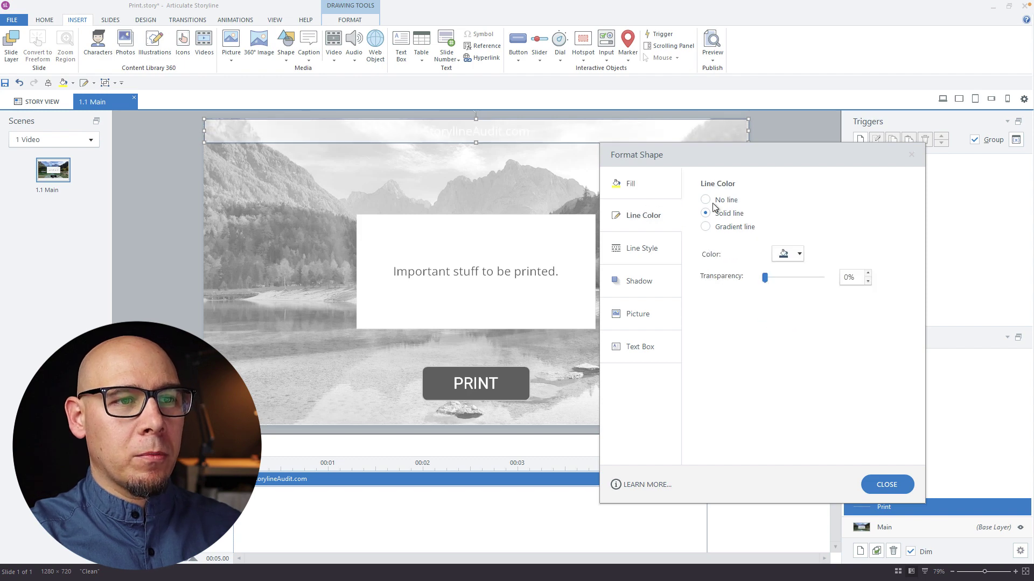
left_click(719, 200)
Step: Make the StorylineAudit.com text black
left_click(887, 484)
left_click(44, 20)
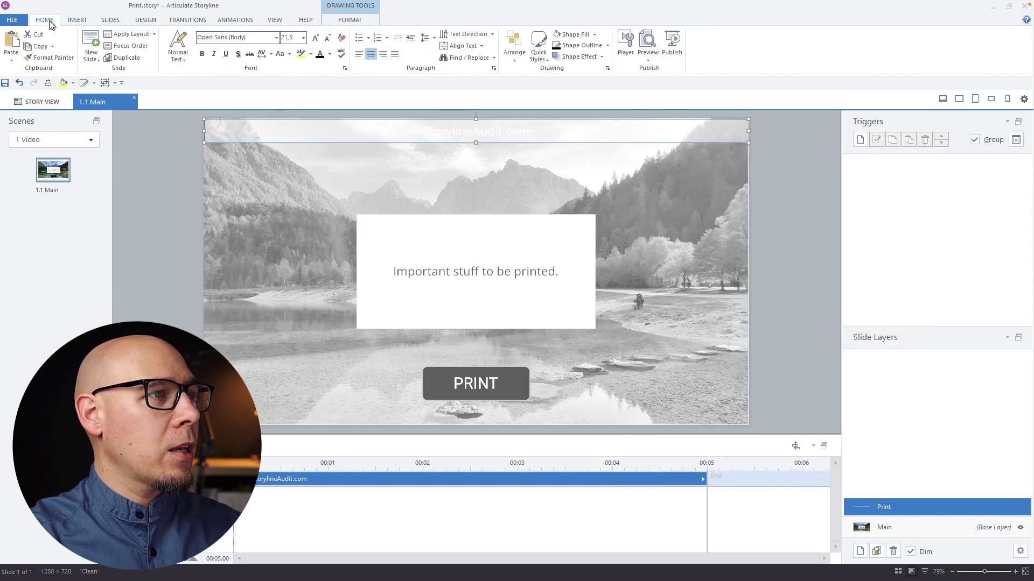
left_click(320, 54)
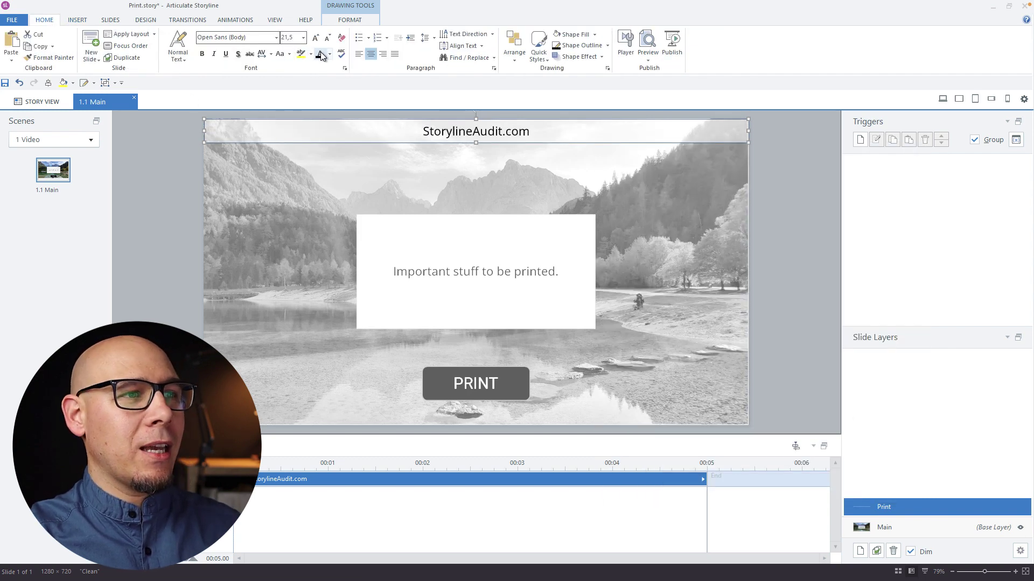
left_click(775, 154)
Step: Add a Print slide trigger on the Print layer that fires when the timeline starts
left_click(859, 140)
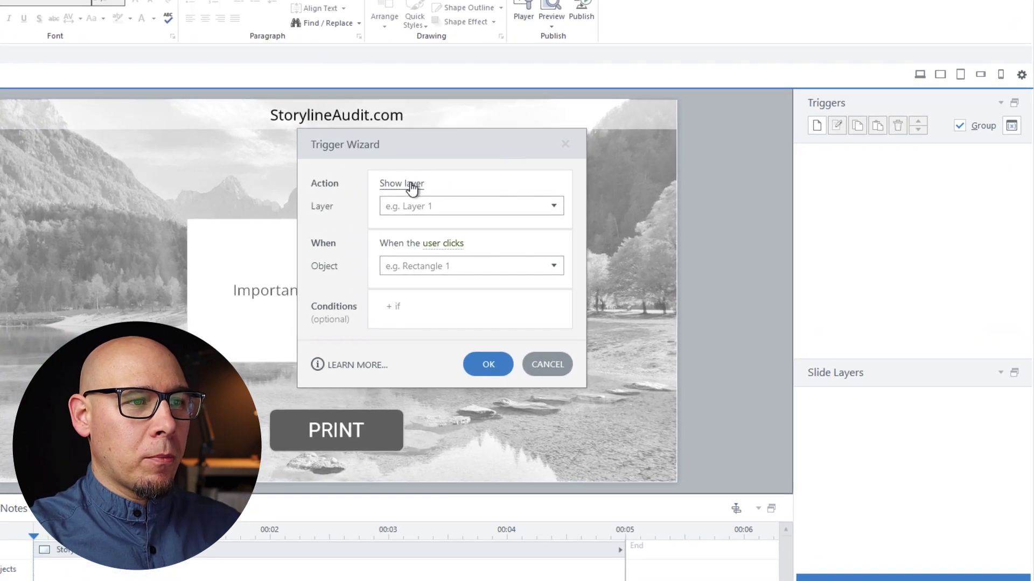
left_click(412, 187)
key("Return")
type("print")
key("Down")
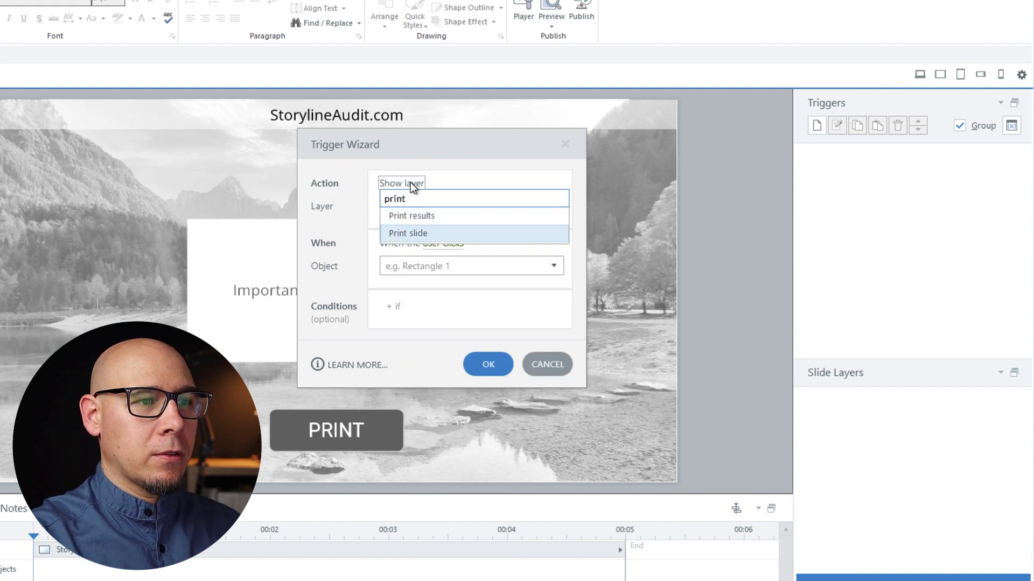
key("Return")
left_click(454, 237)
type("time")
key("Down")
key("Down")
key("Return")
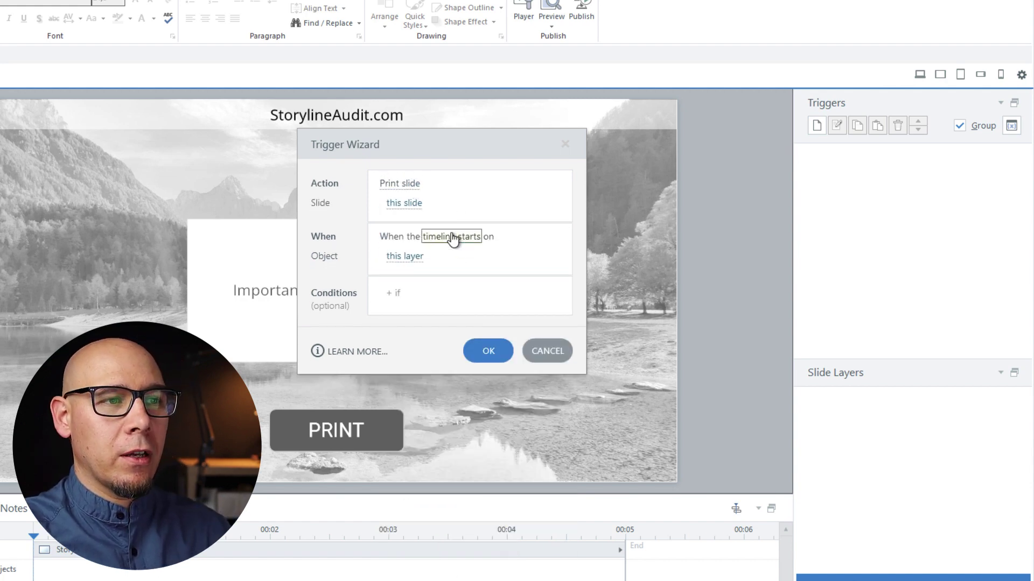
key("Return")
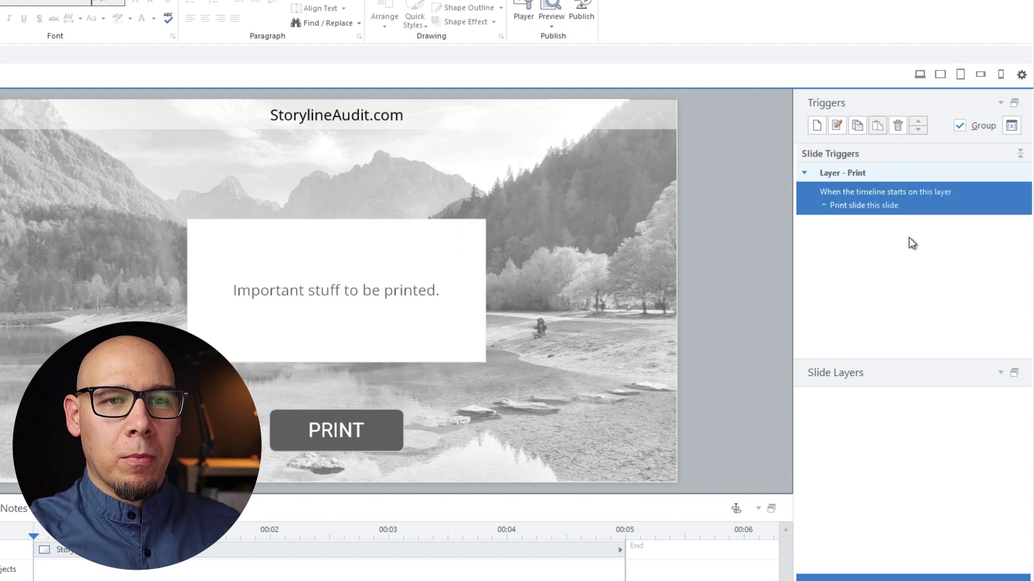
Step: Duplicate the print trigger and change the copy's action to Hide layer this layer
key("ctrl+c")
key("ctrl+v")
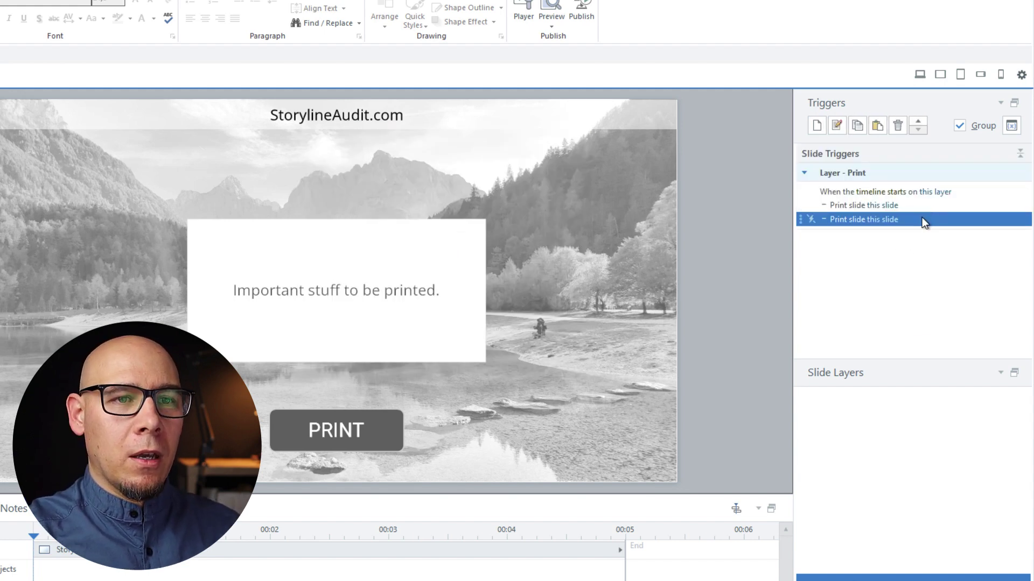
double_click(922, 218)
left_click(412, 185)
type("hide")
key("Return")
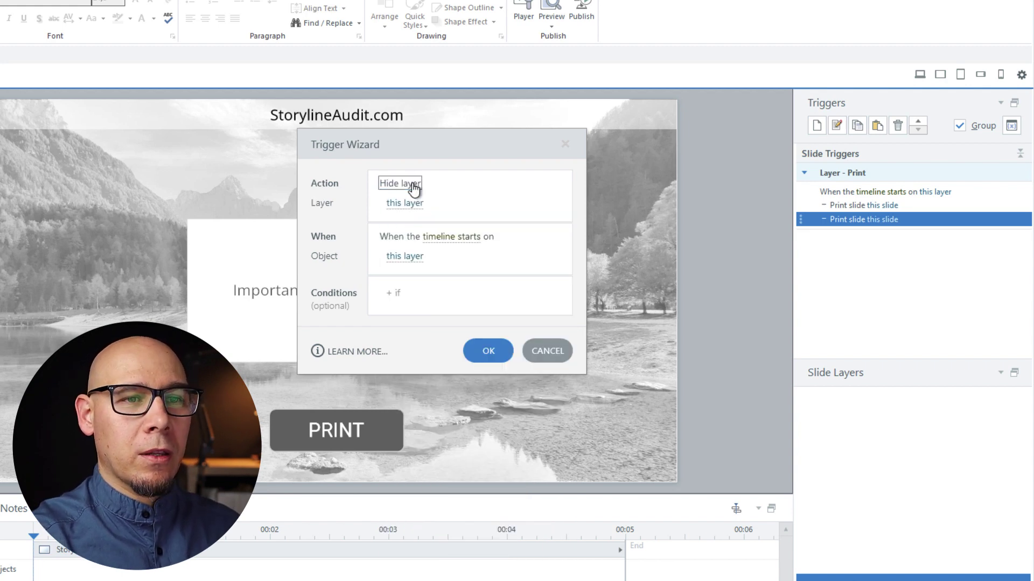
key("Return")
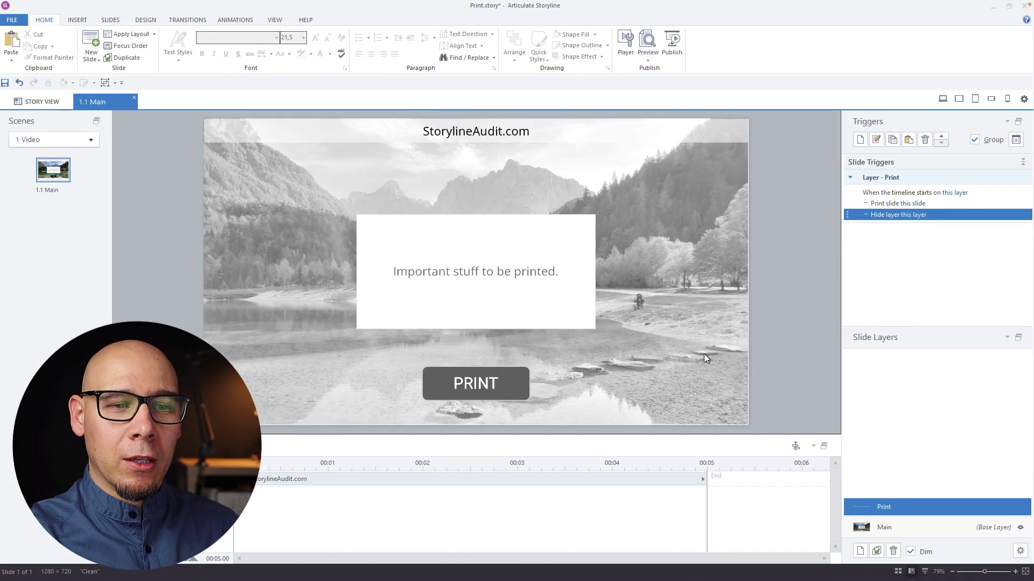
Step: Compare the Main and Print layers, expand Base Layer Objects, then return to the Main layer
left_click(909, 527)
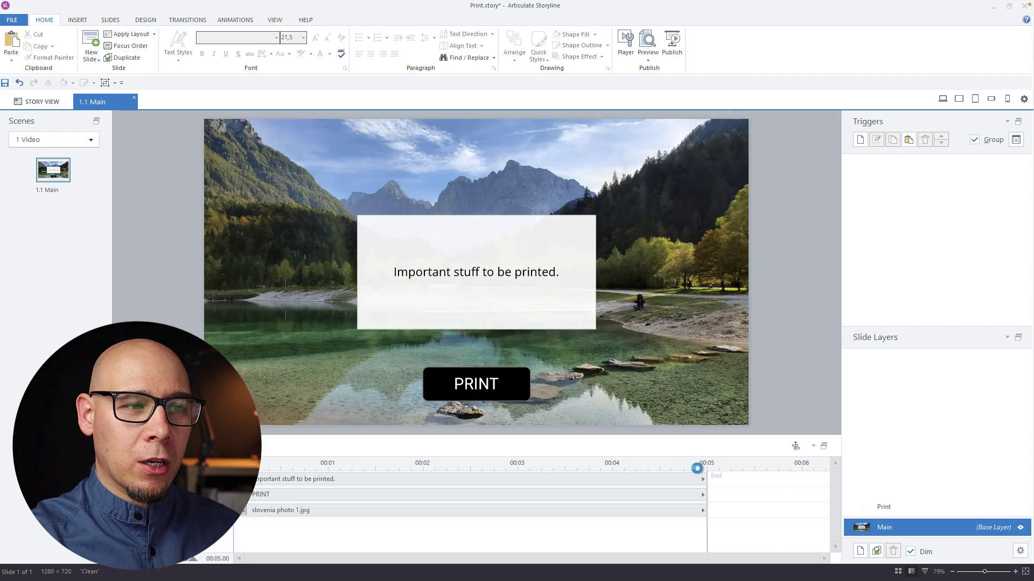
left_click(884, 505)
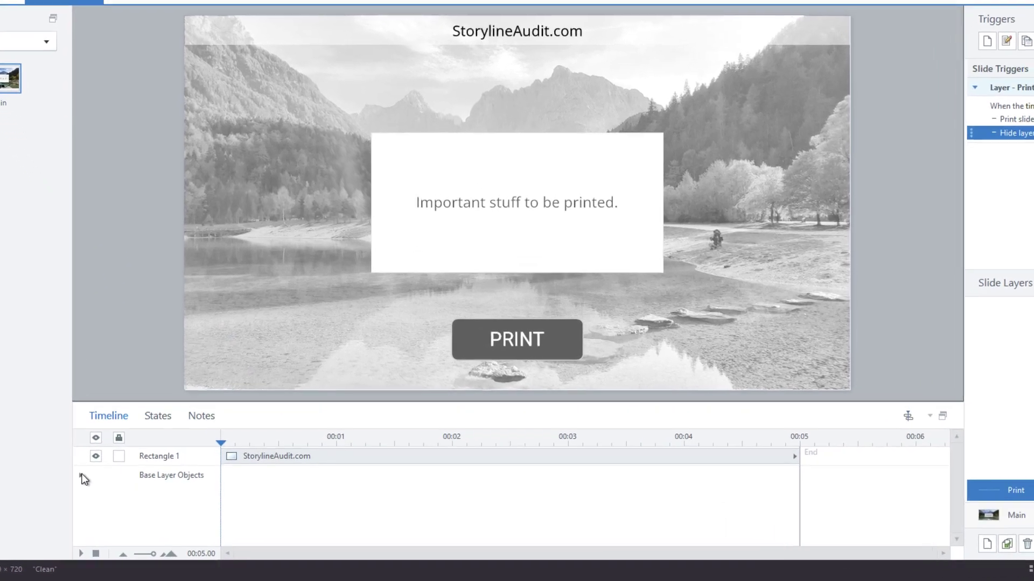
left_click(119, 494)
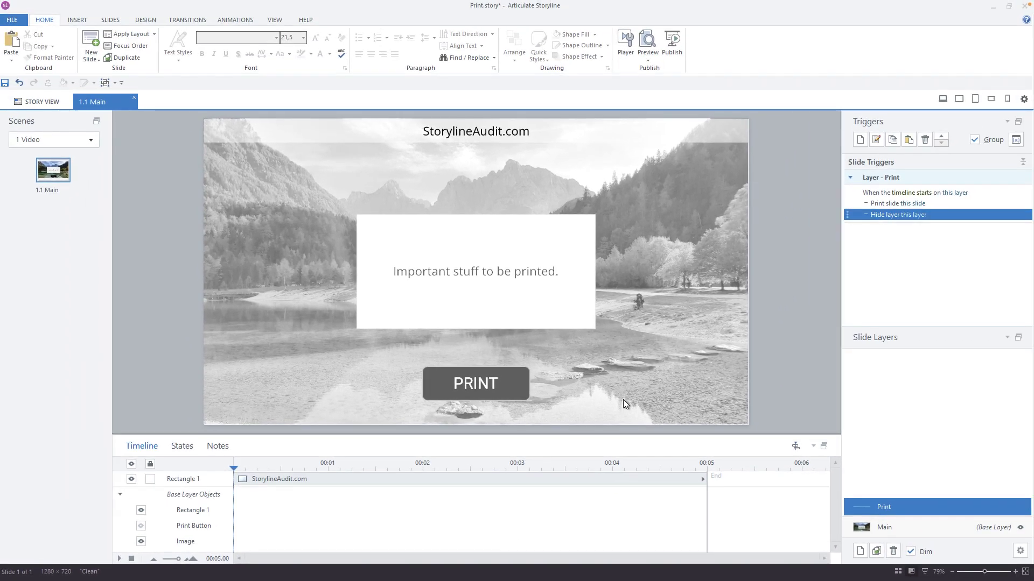
left_click(891, 528)
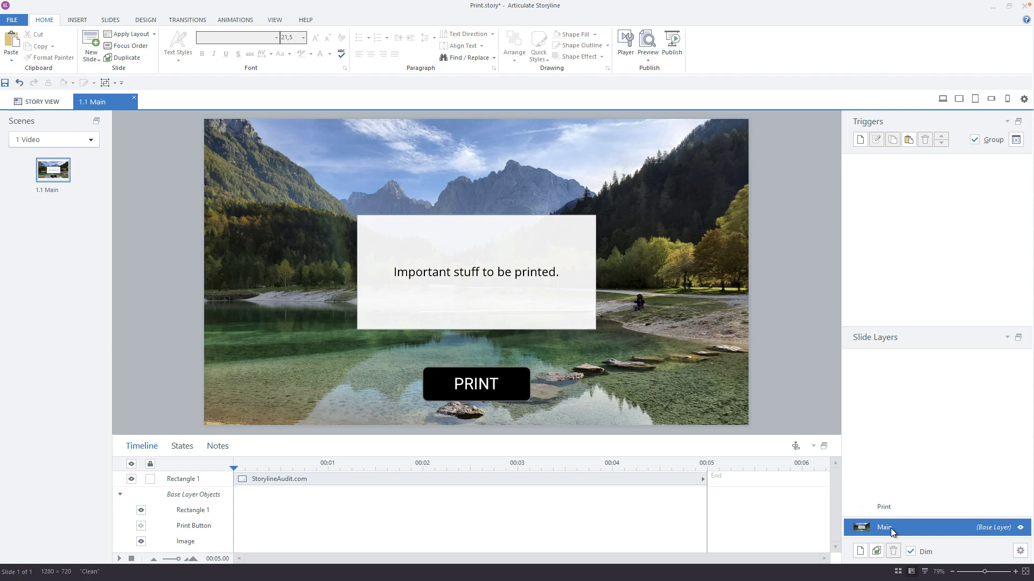
Step: Add a trigger to the Print Button: Show layer Print when the user clicks
left_click(513, 368)
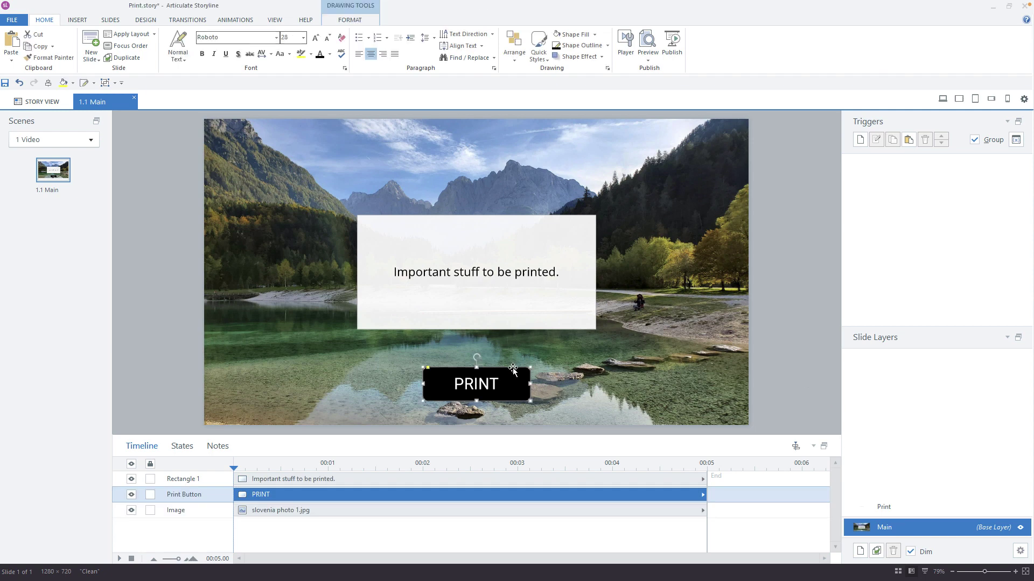
left_click(859, 140)
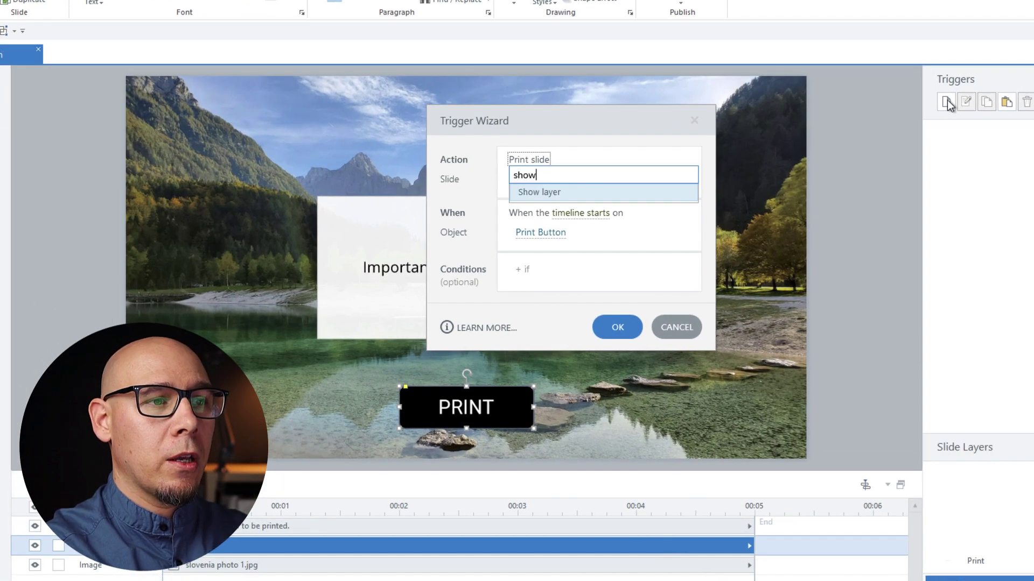
key("Return")
left_click(597, 211)
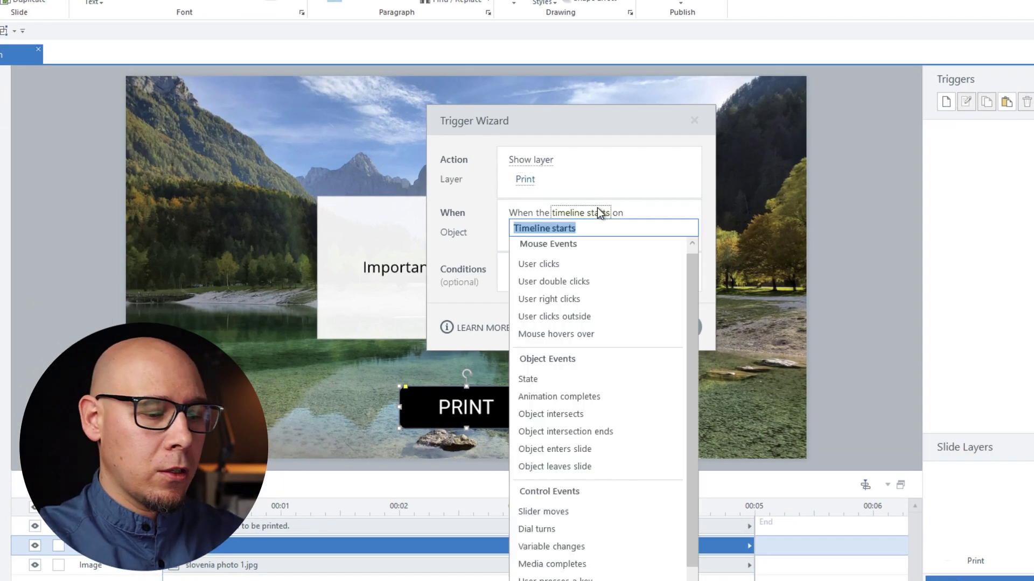
type("us")
key("Return")
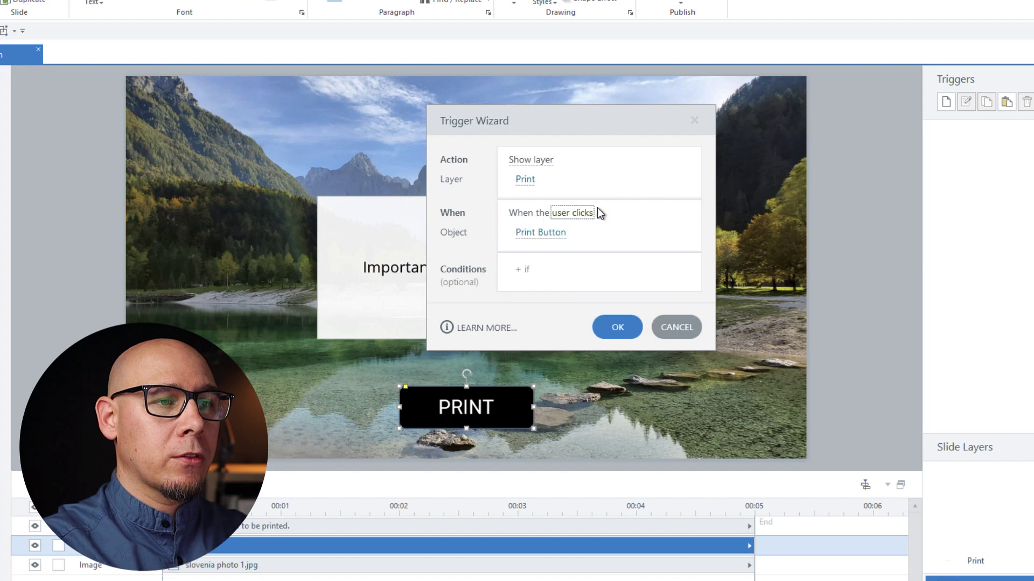
left_click(617, 328)
left_click(872, 218)
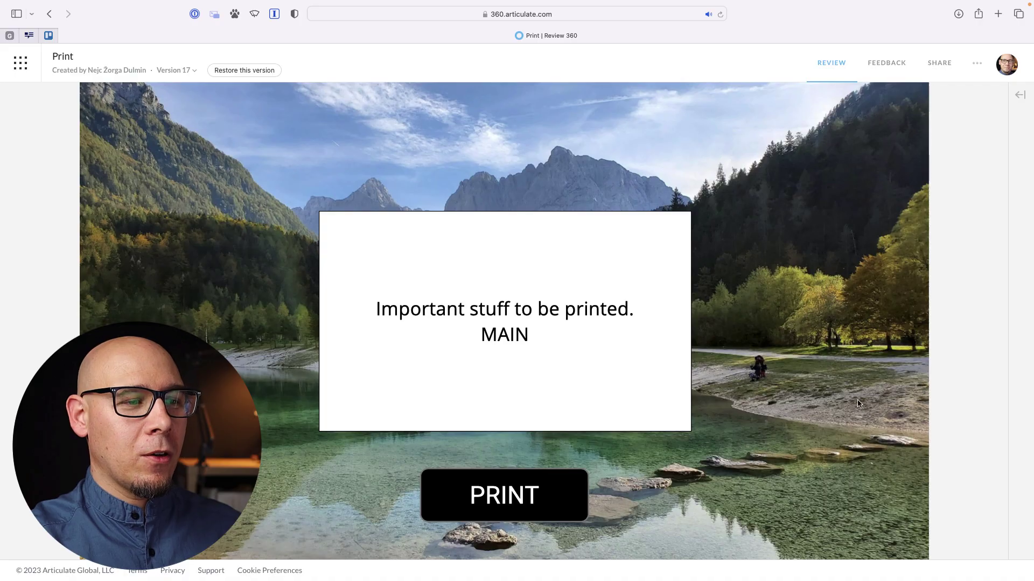
Step: Press PRINT in Review 360, allow printing, and switch the preview to landscape
left_click(505, 494)
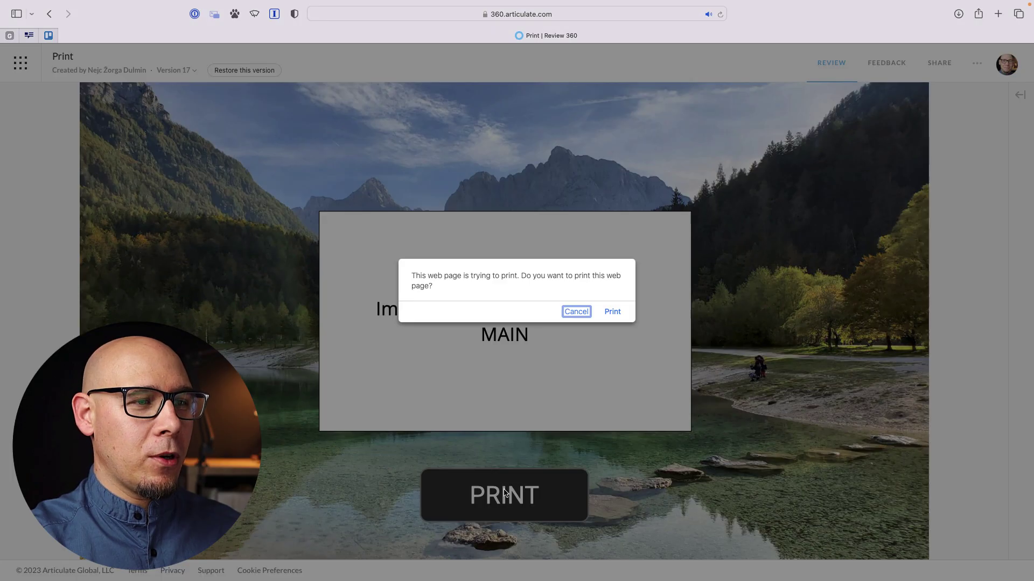
left_click(614, 313)
left_click(596, 288)
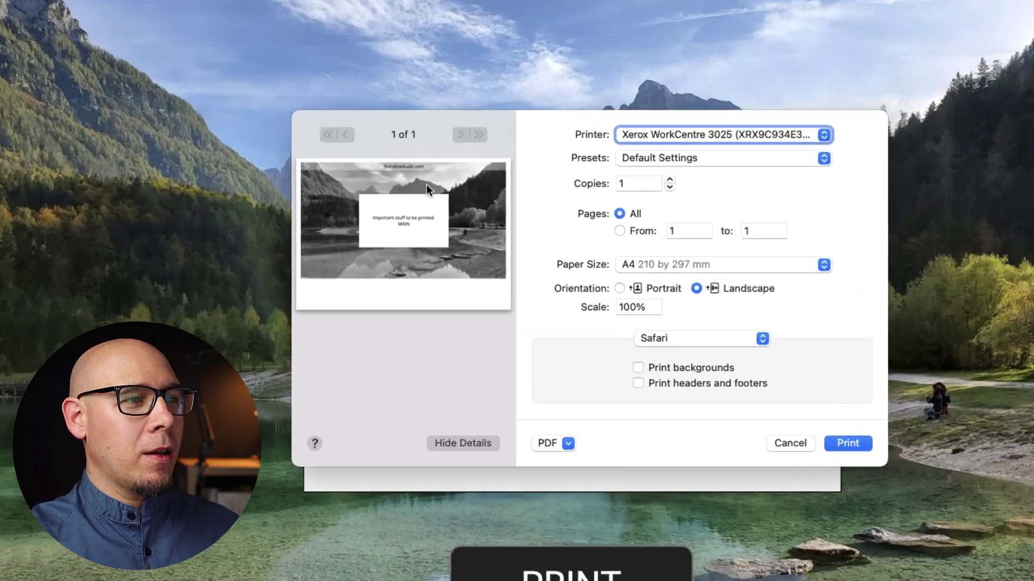